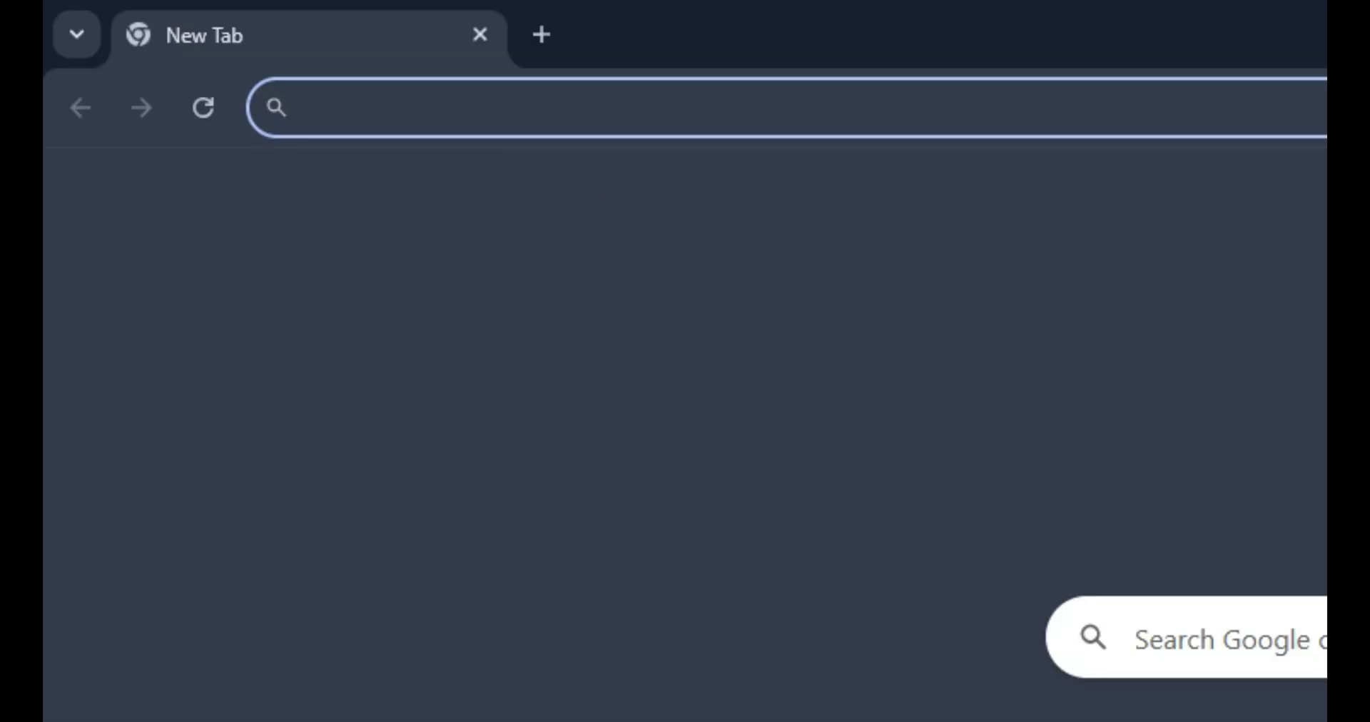
Step: Search Google for 'Buy Applle Devloper Account'
{"action": "type", "text": "Buy "}
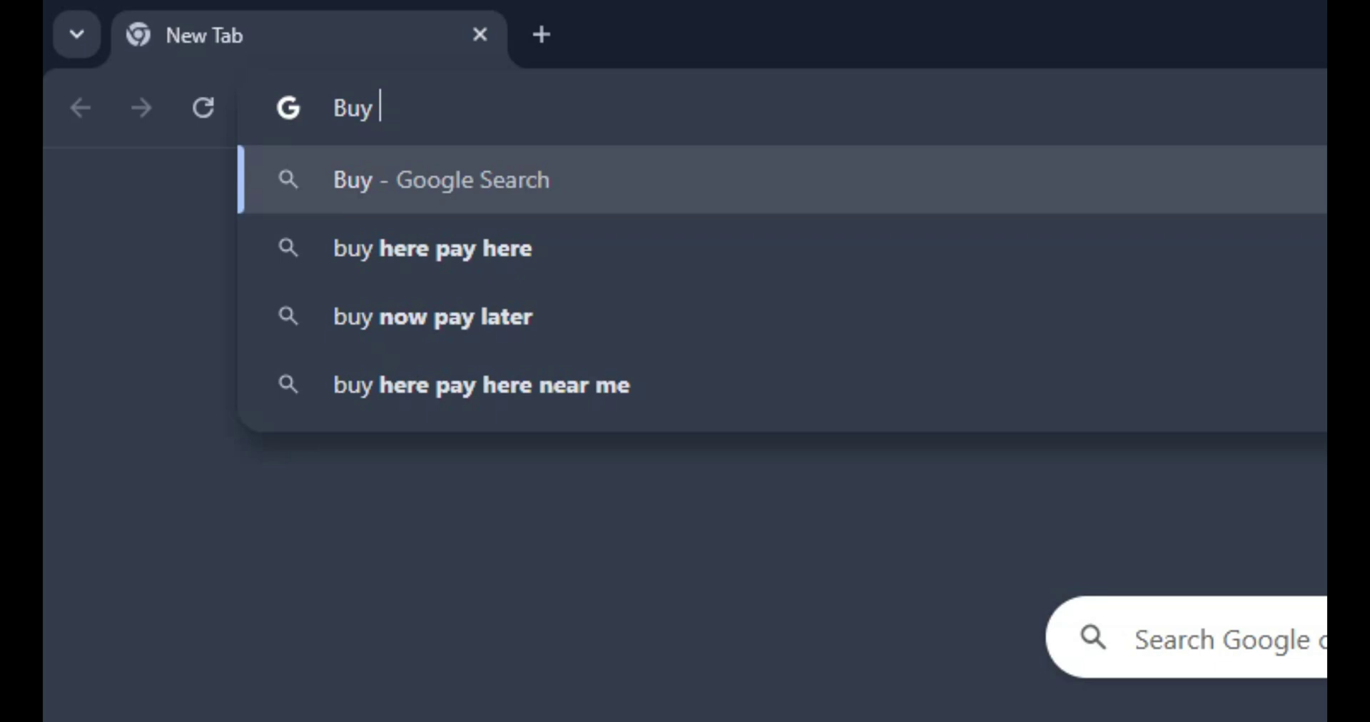
{"action": "type", "text": "Applle Devlop"}
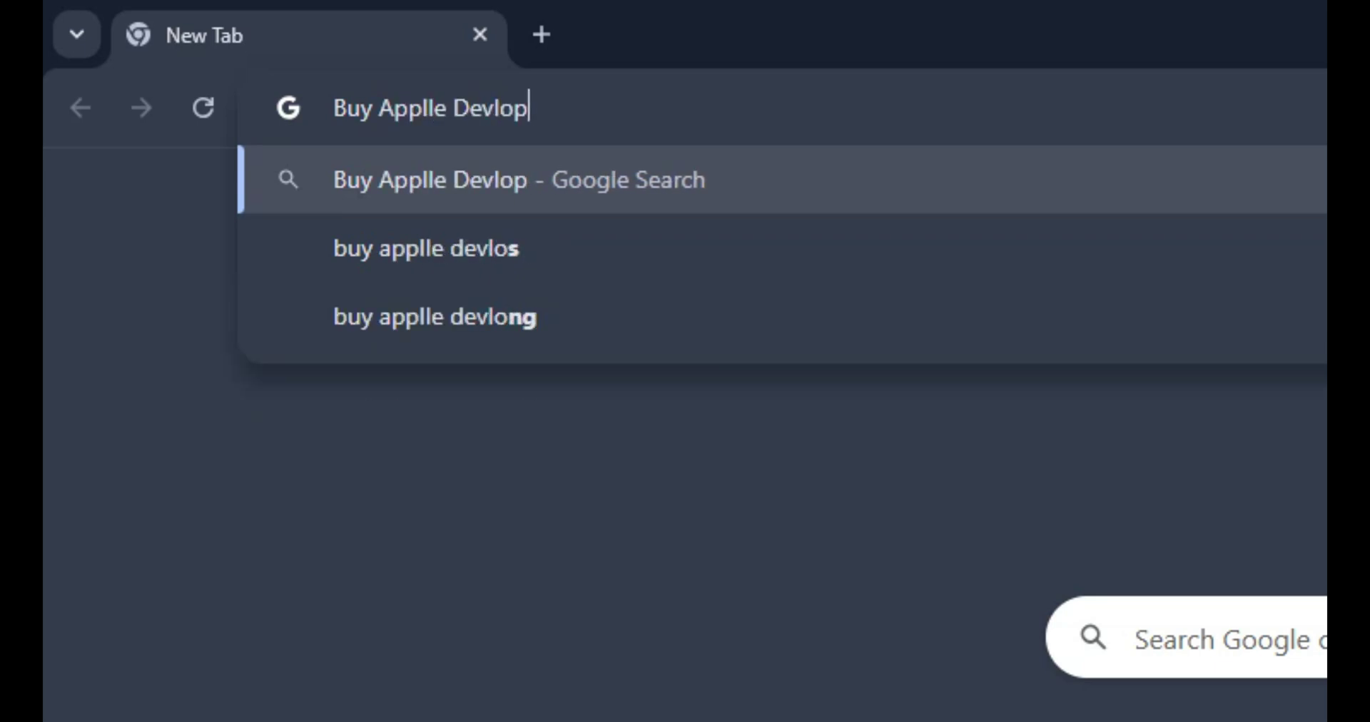
{"action": "type", "text": "er Account"}
{"action": "key", "text": "Return"}
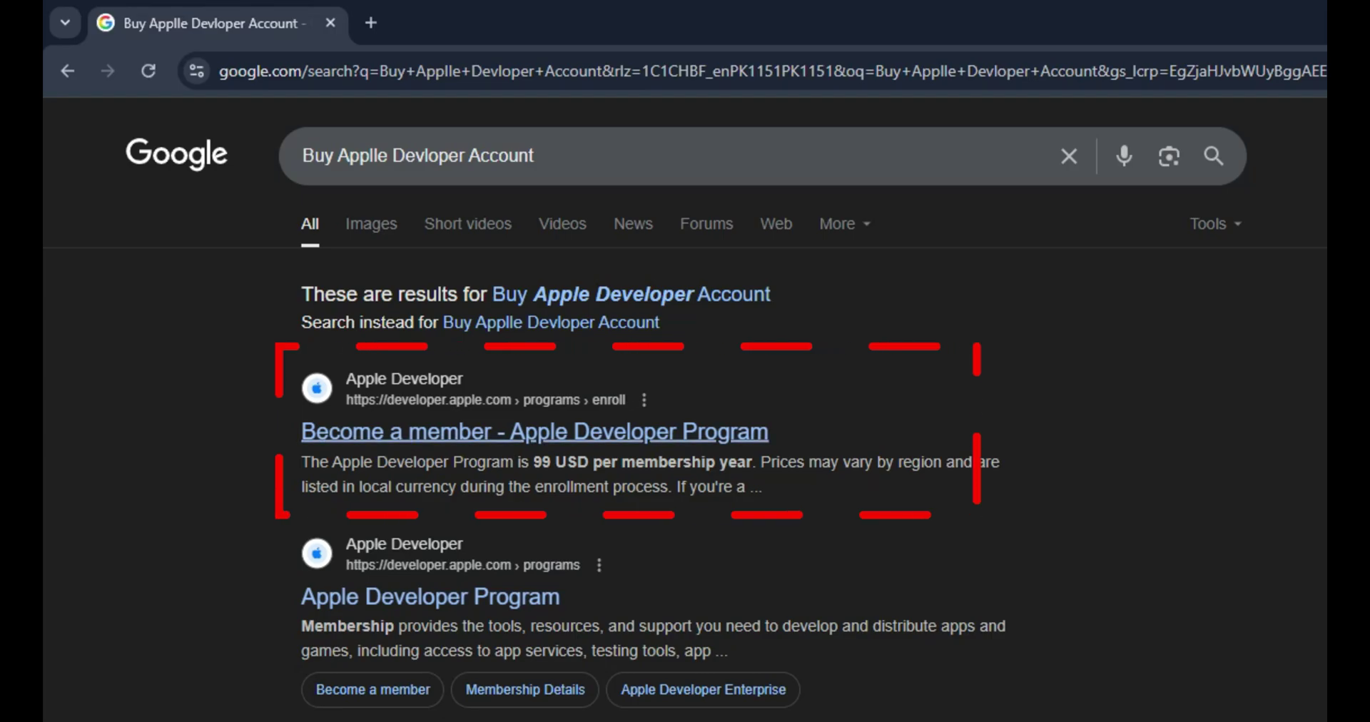
Step: Open the Become a member page, review Membership Details in a second tab, then return
{"action": "left_click", "coordinate": [535, 431]}
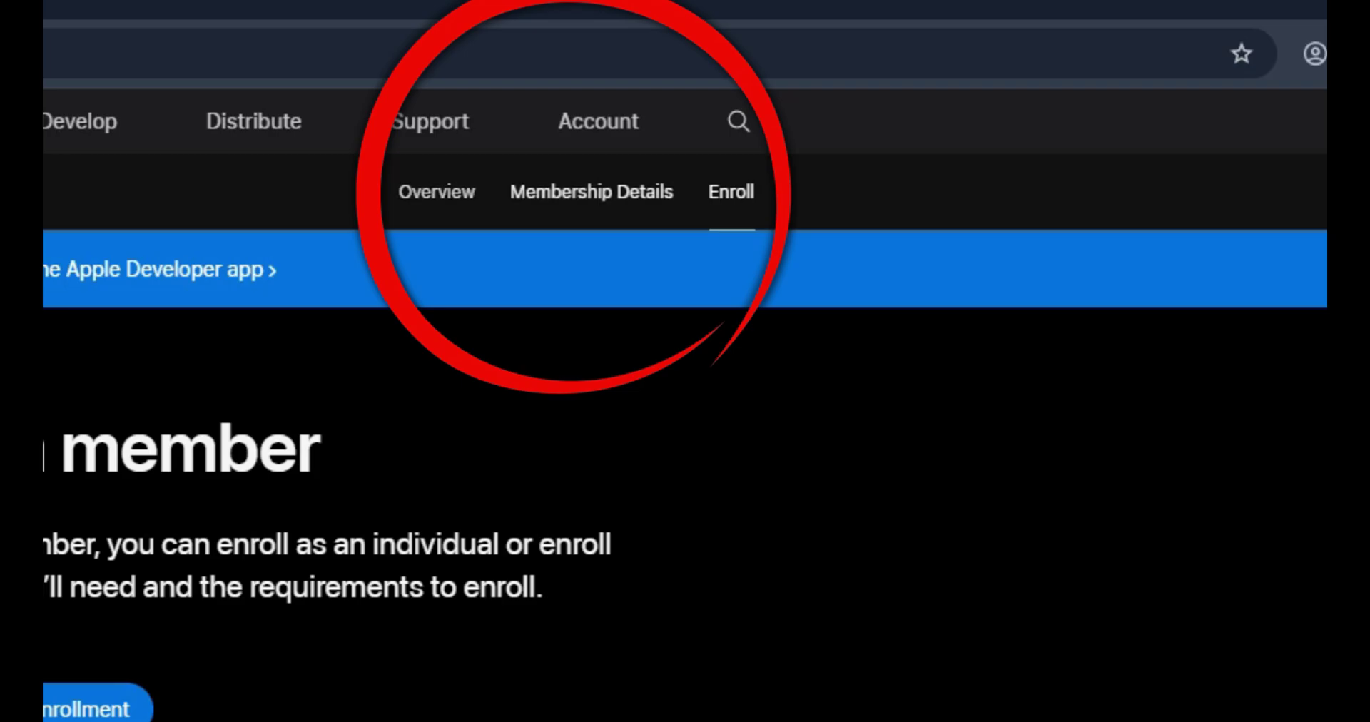
{"action": "right_click", "coordinate": [610, 196]}
{"action": "left_click", "coordinate": [721, 226]}
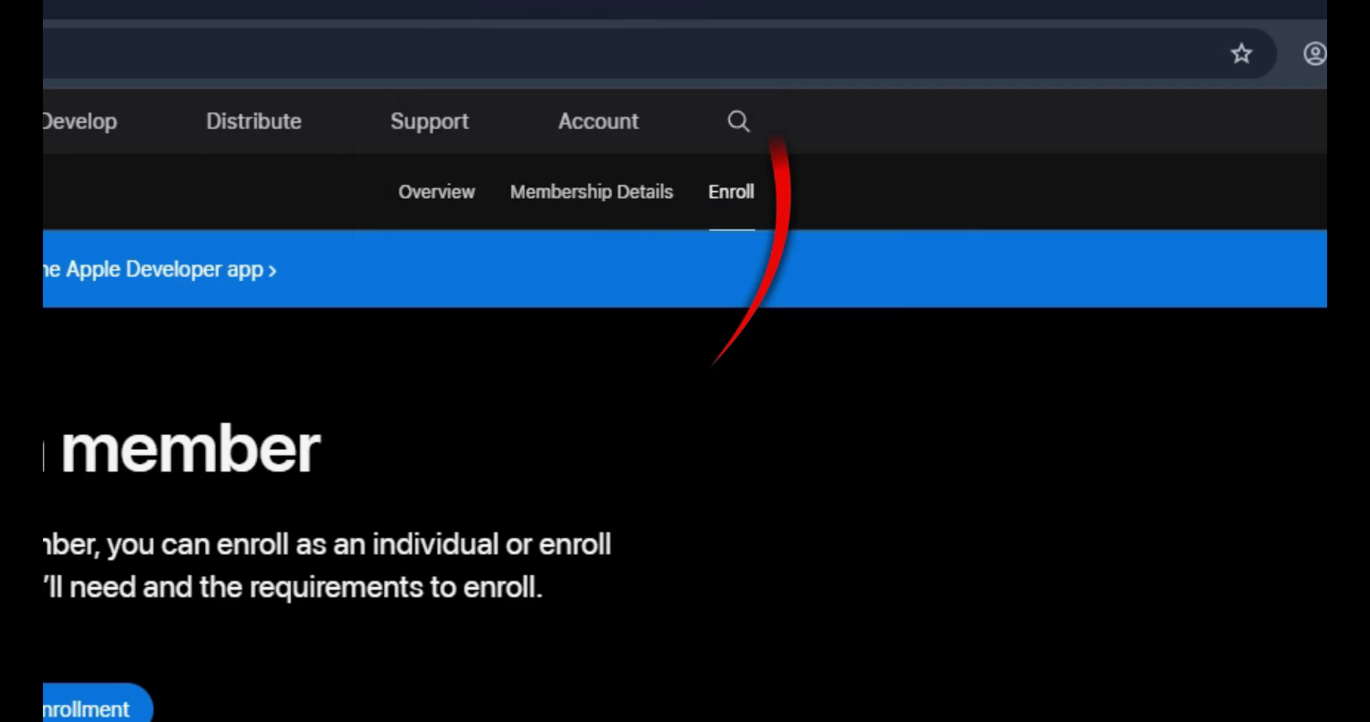
{"action": "key", "text": "ctrl+Tab"}
{"action": "scroll", "coordinate": [678, 393], "scroll_direction": "down", "scroll_amount": 1}
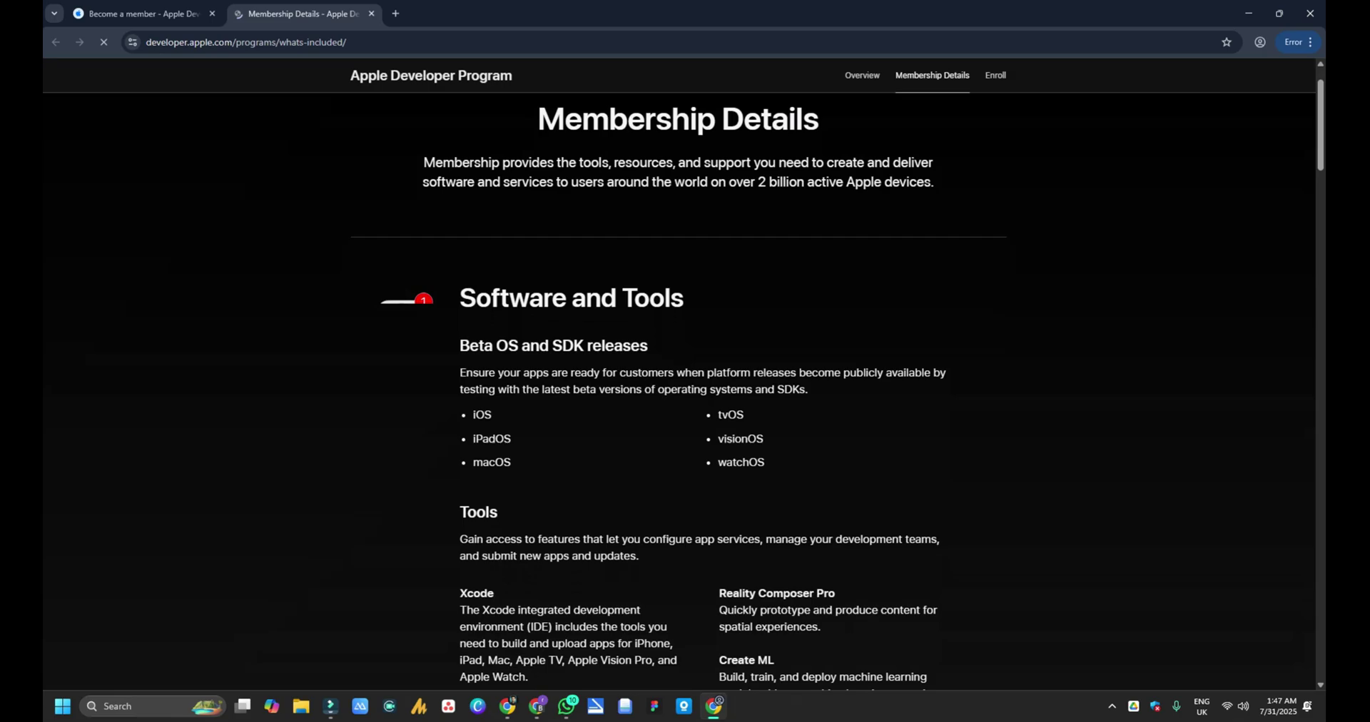
{"action": "scroll", "coordinate": [677, 393], "scroll_direction": "down", "scroll_amount": 7}
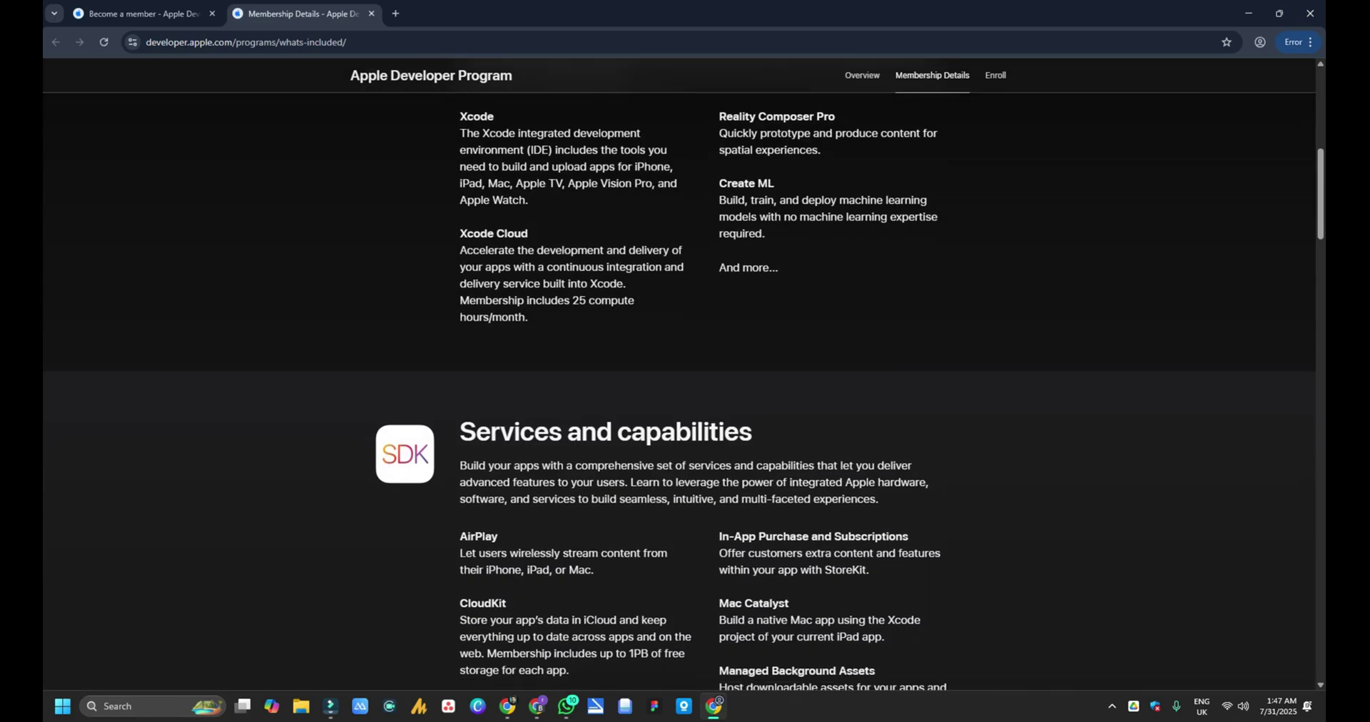
{"action": "scroll", "coordinate": [678, 393], "scroll_direction": "down", "scroll_amount": 4}
{"action": "scroll", "coordinate": [678, 393], "scroll_direction": "up", "scroll_amount": 10}
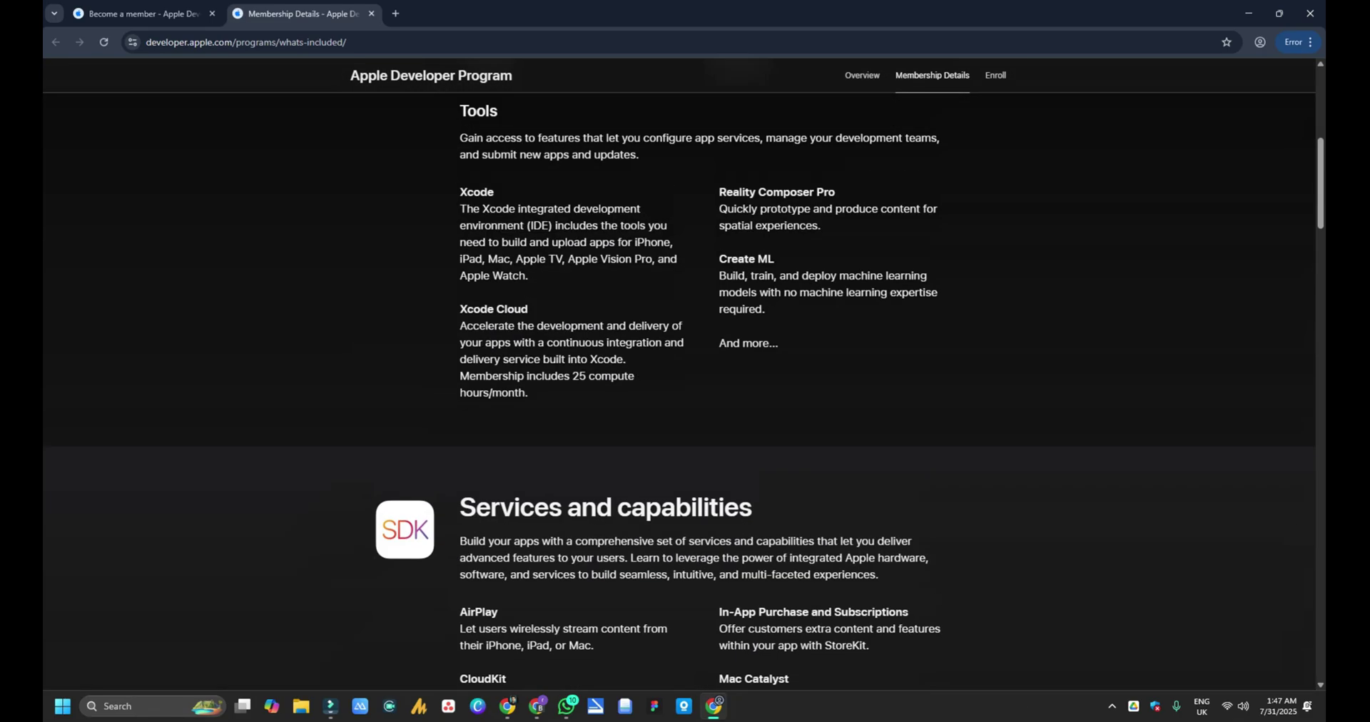
{"action": "key", "text": "ctrl+shift+Tab"}
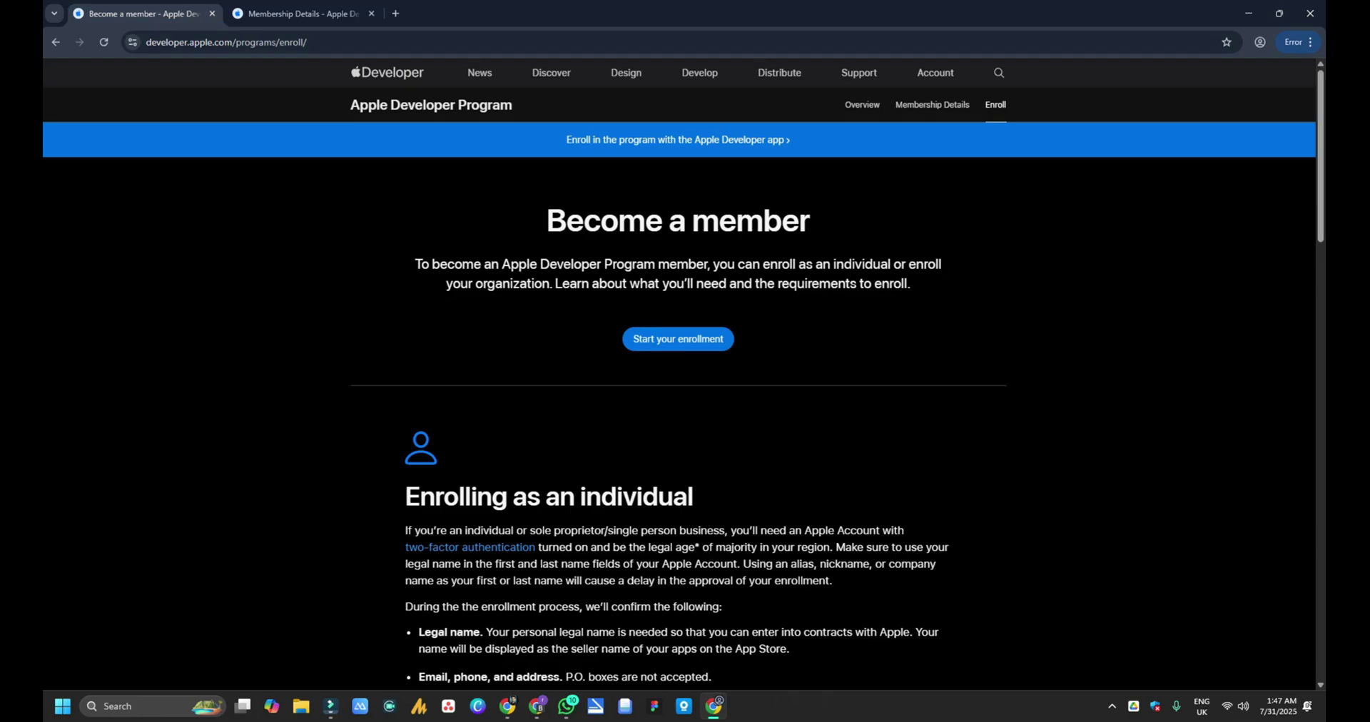
{"action": "scroll", "coordinate": [678, 392], "scroll_direction": "down", "scroll_amount": 4}
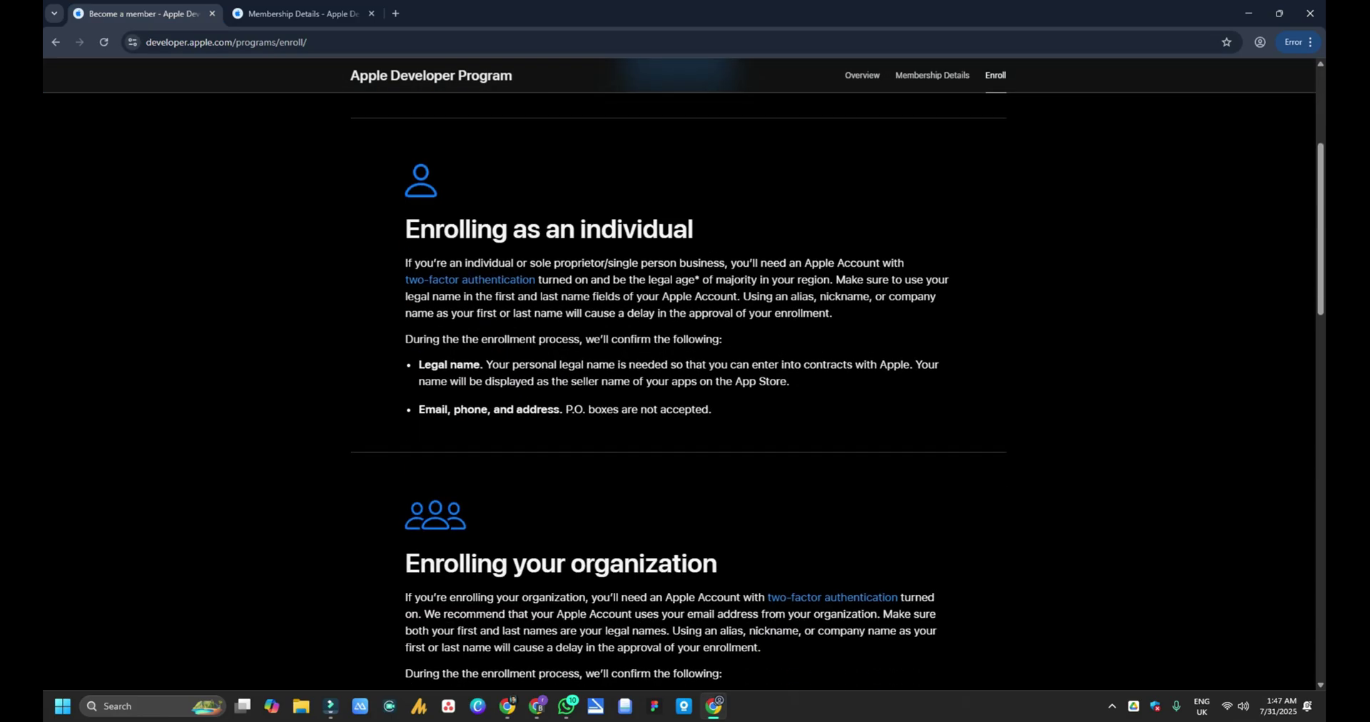
{"action": "left_click_drag", "start_coordinate": [405, 228], "coordinate": [642, 228]}
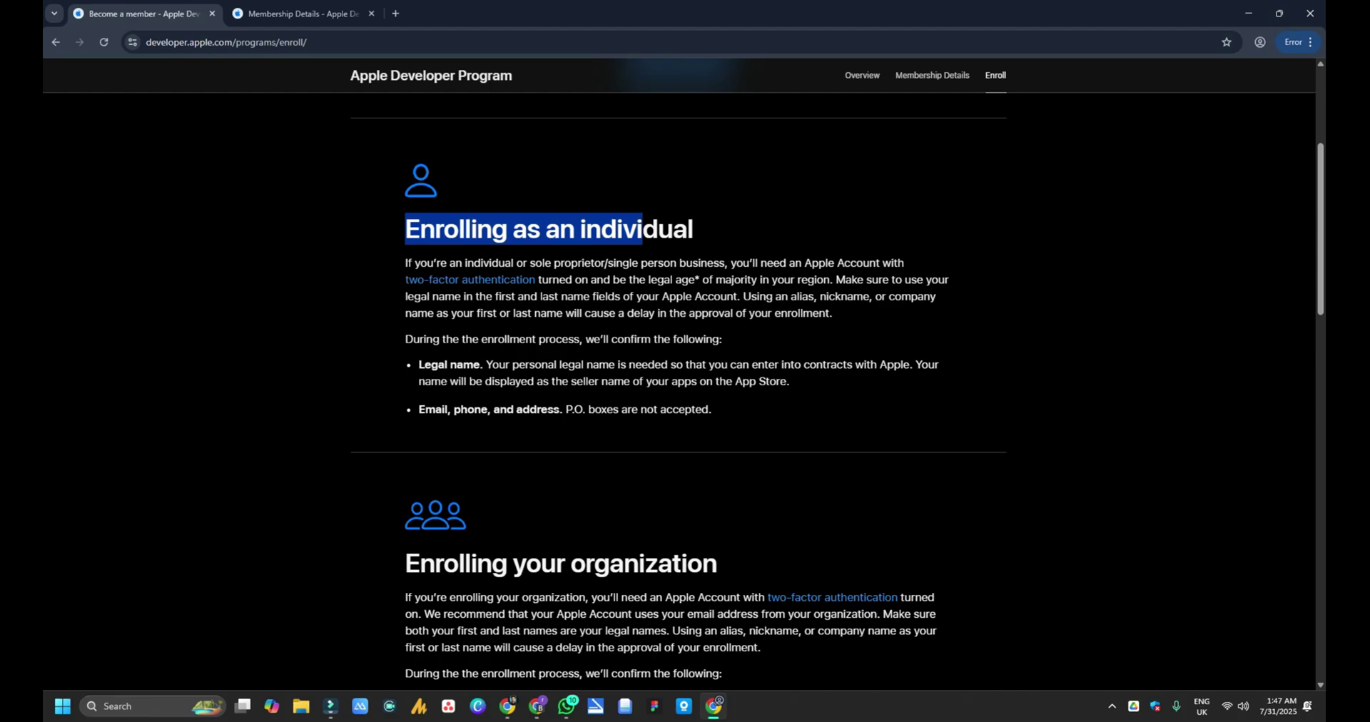
{"action": "scroll", "coordinate": [678, 392], "scroll_direction": "down", "scroll_amount": 5}
{"action": "scroll", "coordinate": [678, 392], "scroll_direction": "up", "scroll_amount": 5}
{"action": "left_click_drag", "start_coordinate": [405, 262], "coordinate": [711, 409]}
{"action": "scroll", "coordinate": [678, 392], "scroll_direction": "down", "scroll_amount": 4}
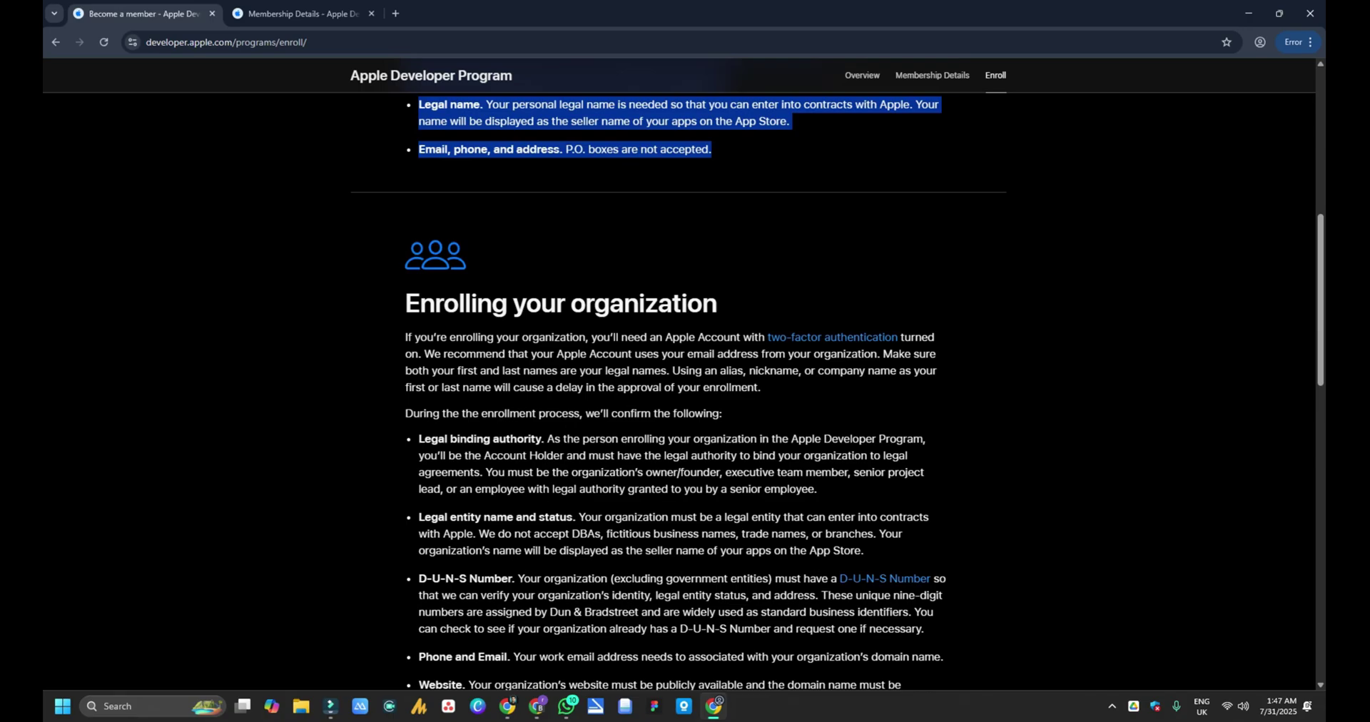
{"action": "scroll", "coordinate": [678, 392], "scroll_direction": "up", "scroll_amount": 8}
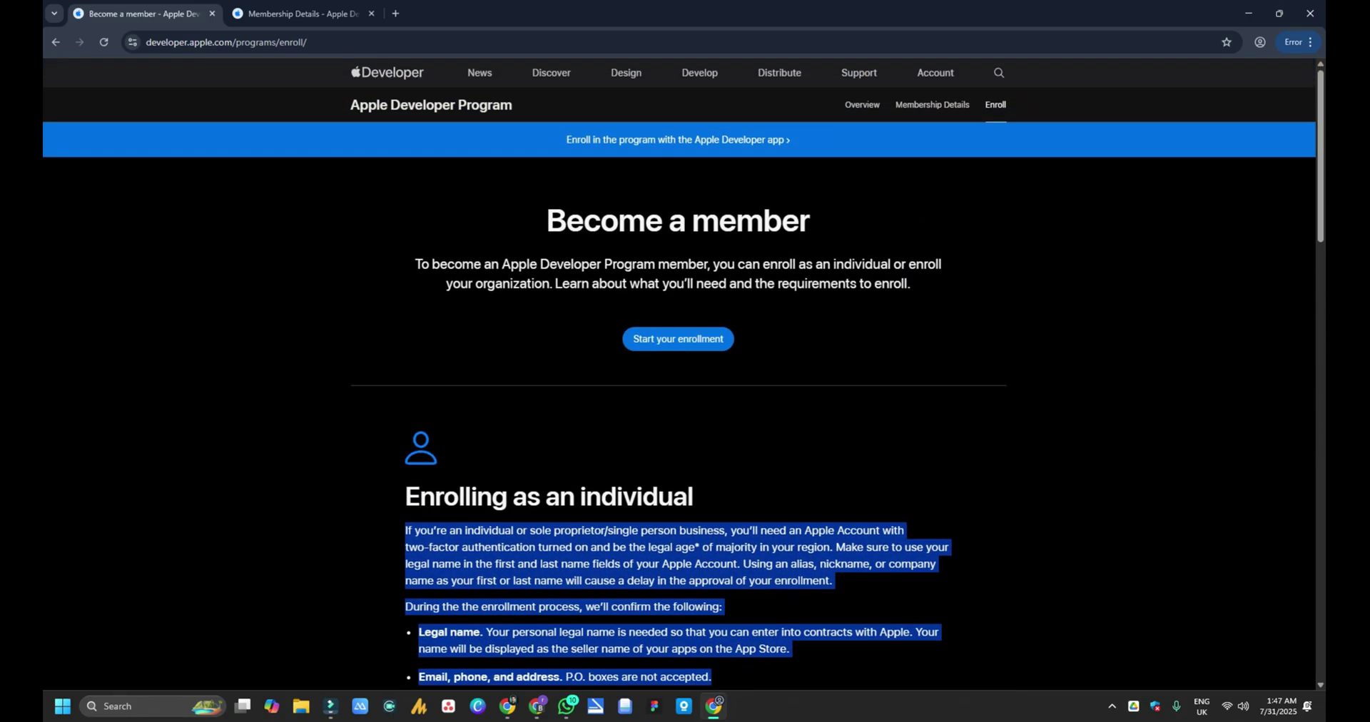
{"action": "left_click", "coordinate": [677, 414]}
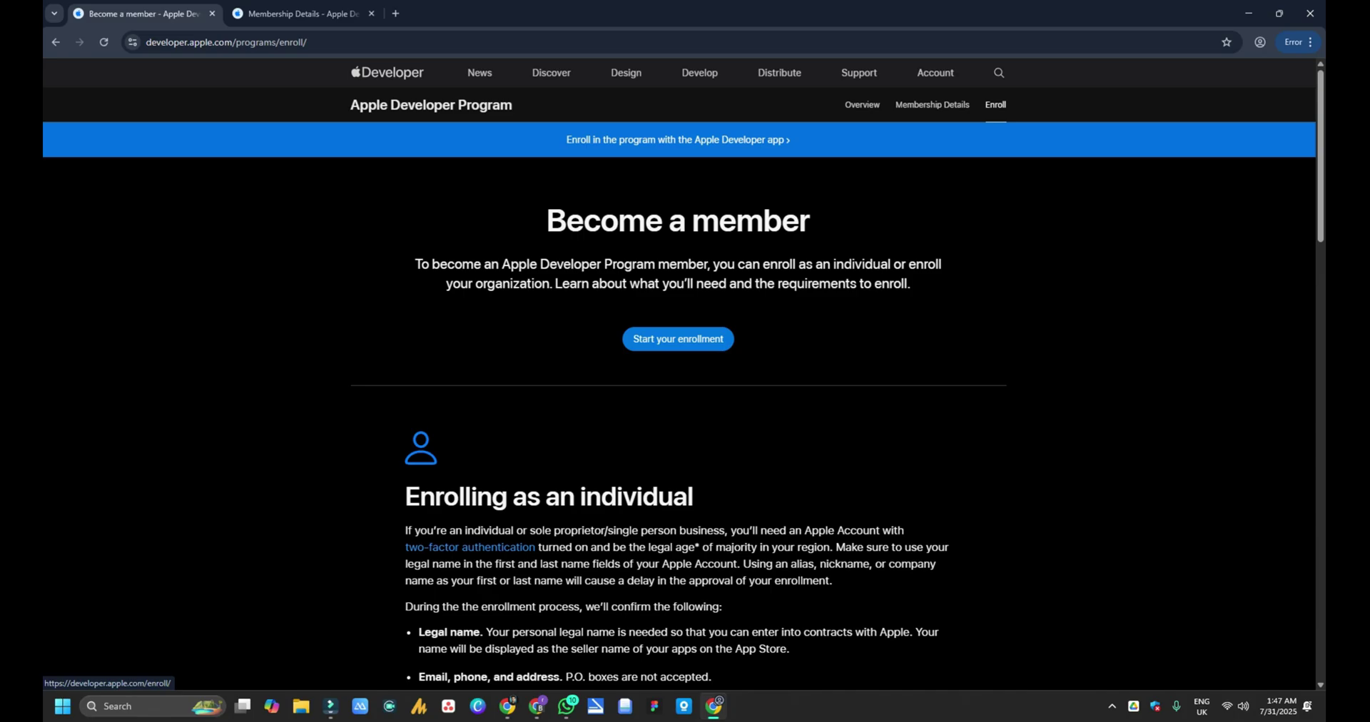
Step: Start your enrollment and continue through sign-in to the Confirm your personal information form
{"action": "left_click", "coordinate": [678, 339]}
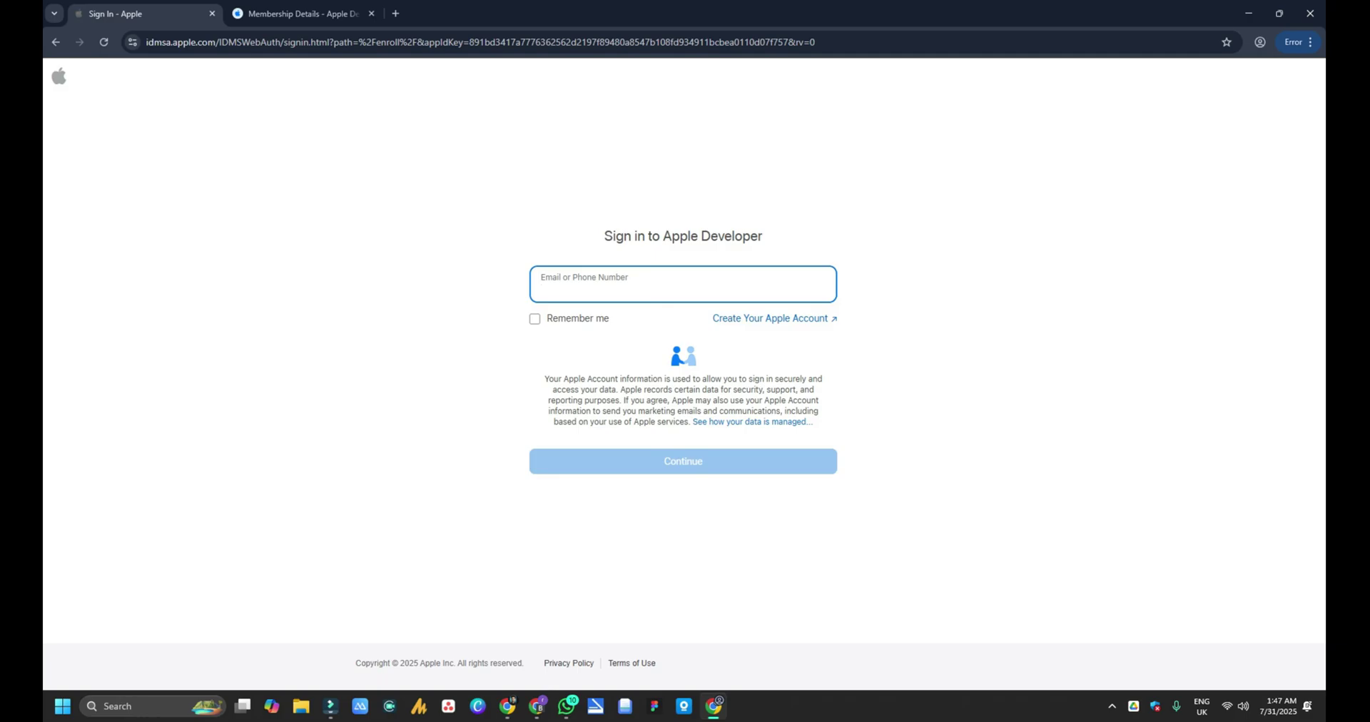
{"action": "key", "text": "Return"}
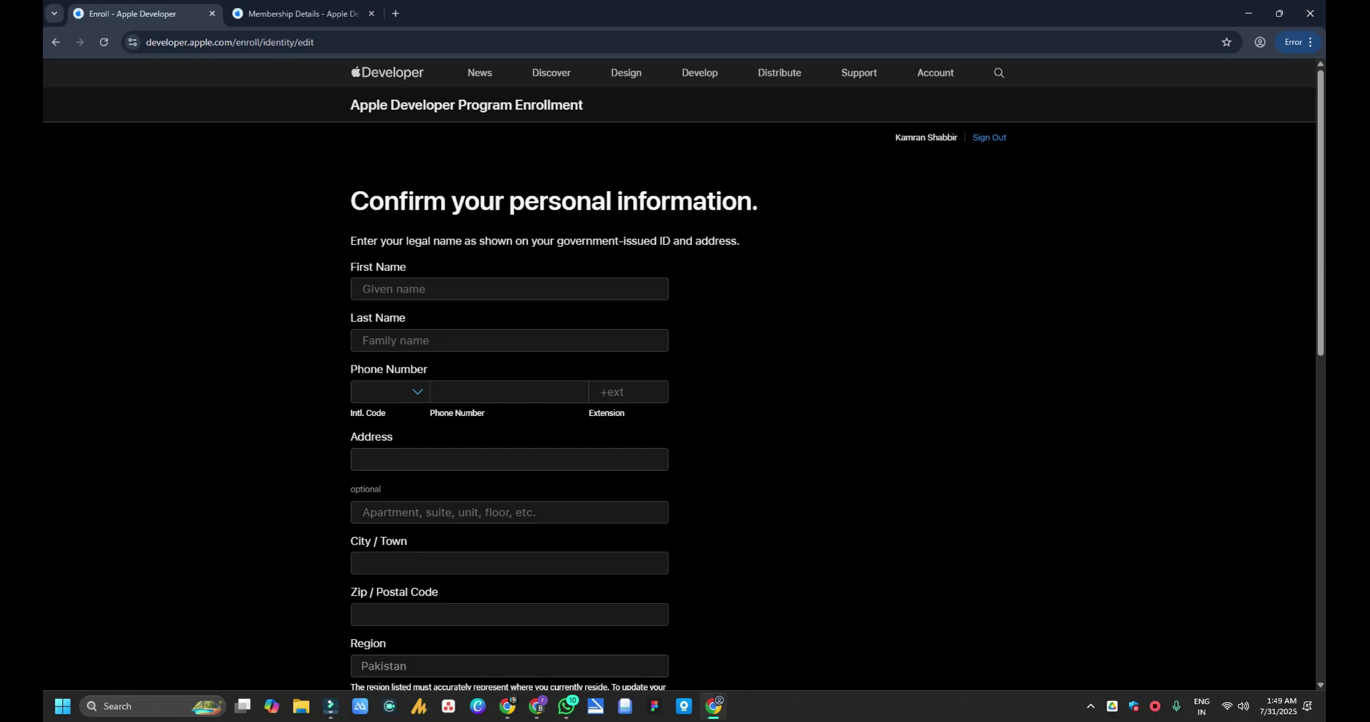
{"action": "scroll", "coordinate": [685, 357], "scroll_direction": "down", "scroll_amount": 2}
{"action": "left_click", "coordinate": [509, 325]}
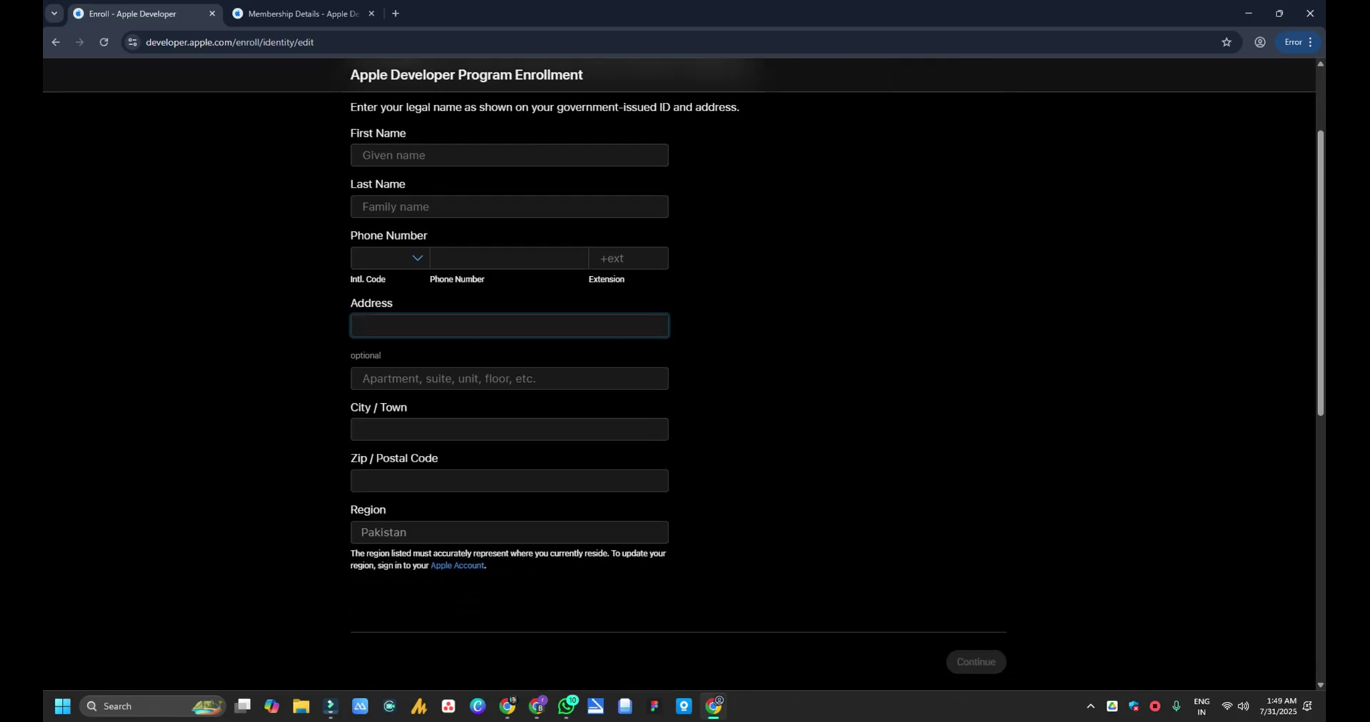
{"action": "scroll", "coordinate": [685, 357], "scroll_direction": "down", "scroll_amount": 3}
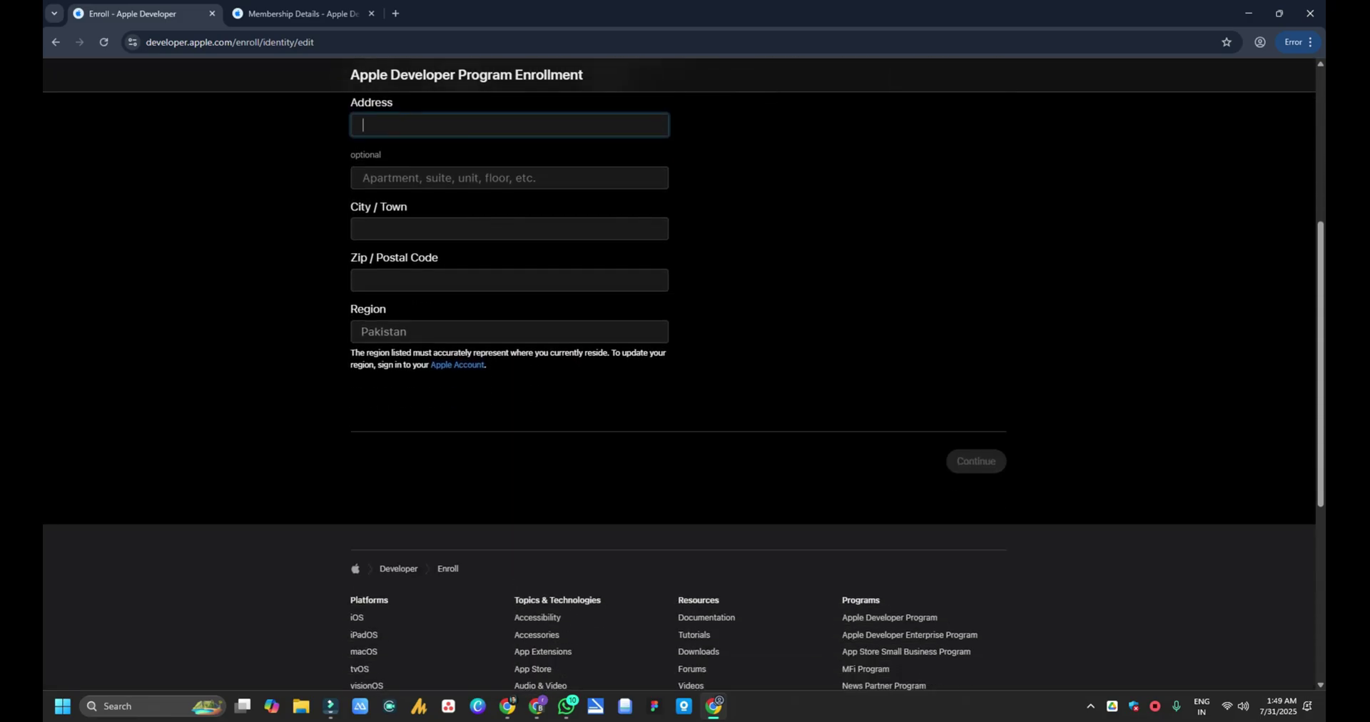
{"action": "scroll", "coordinate": [685, 357], "scroll_direction": "up", "scroll_amount": 3}
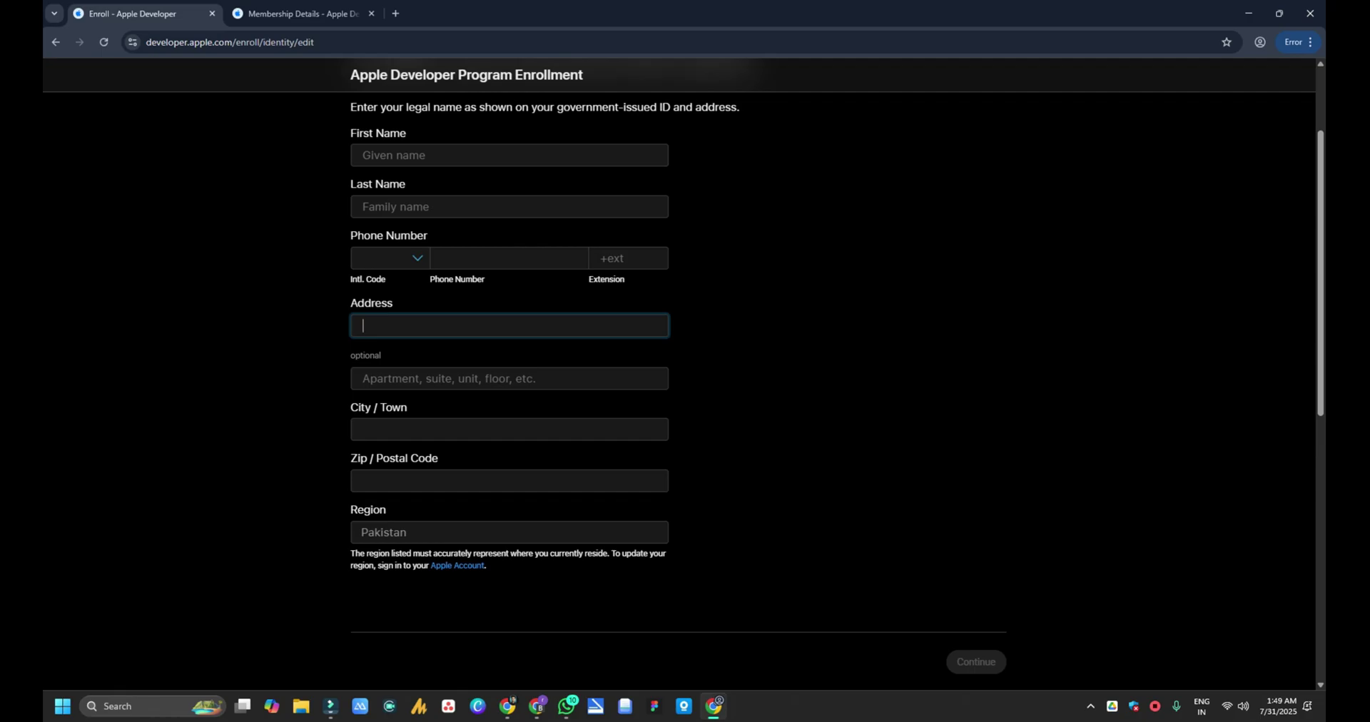
{"action": "scroll", "coordinate": [685, 357], "scroll_direction": "up", "scroll_amount": 1}
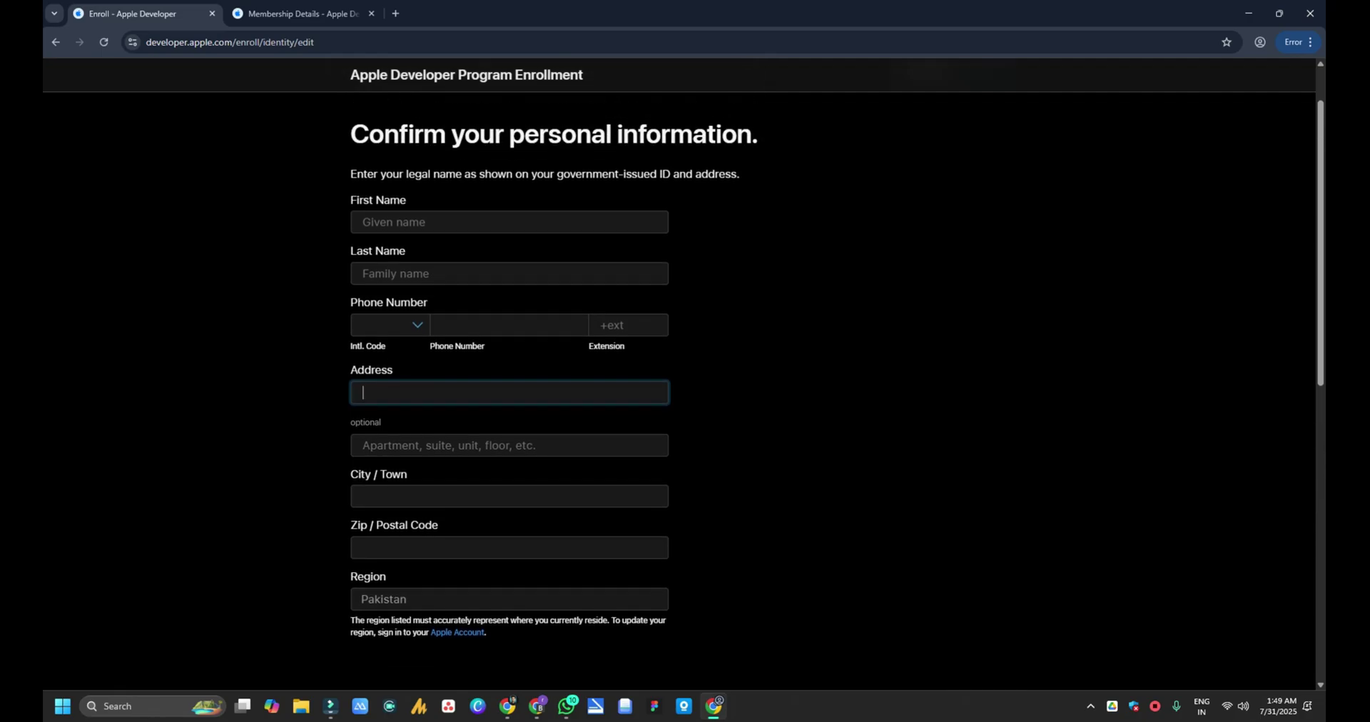
{"action": "scroll", "coordinate": [685, 357], "scroll_direction": "up", "scroll_amount": 1}
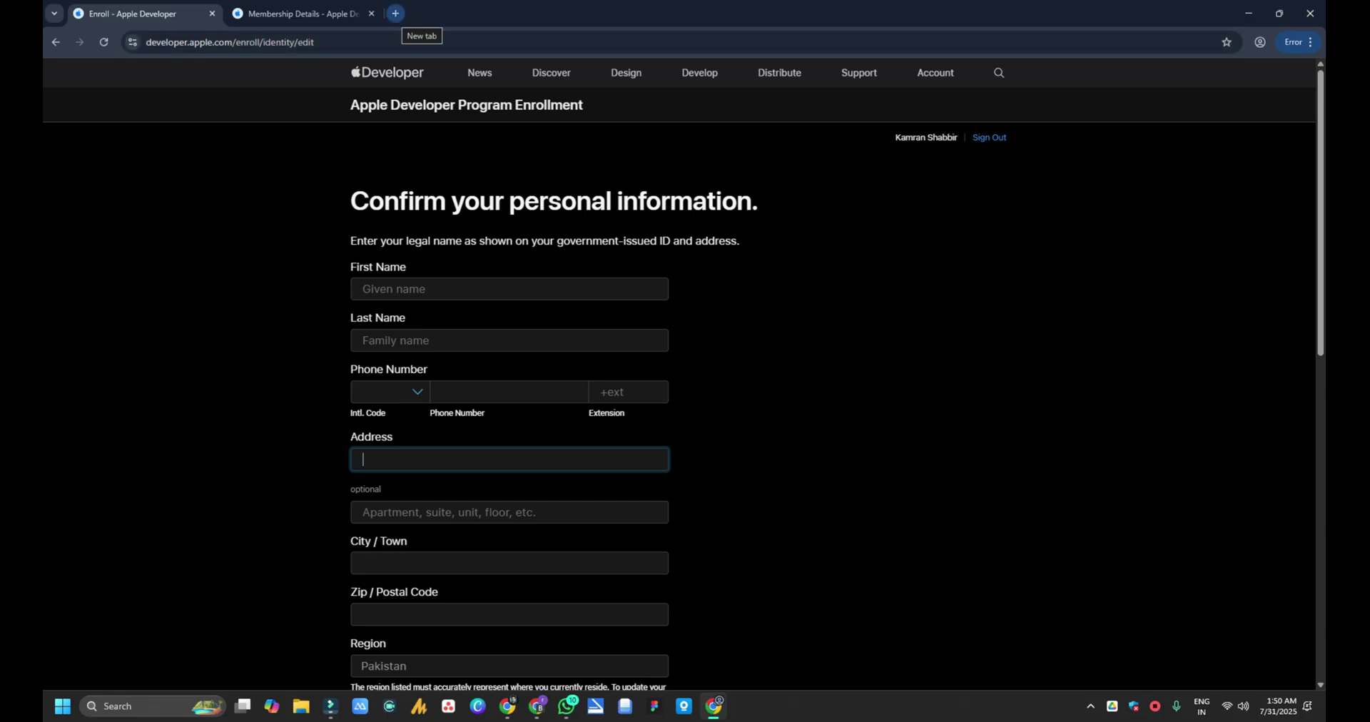
{"action": "left_click", "coordinate": [396, 14]}
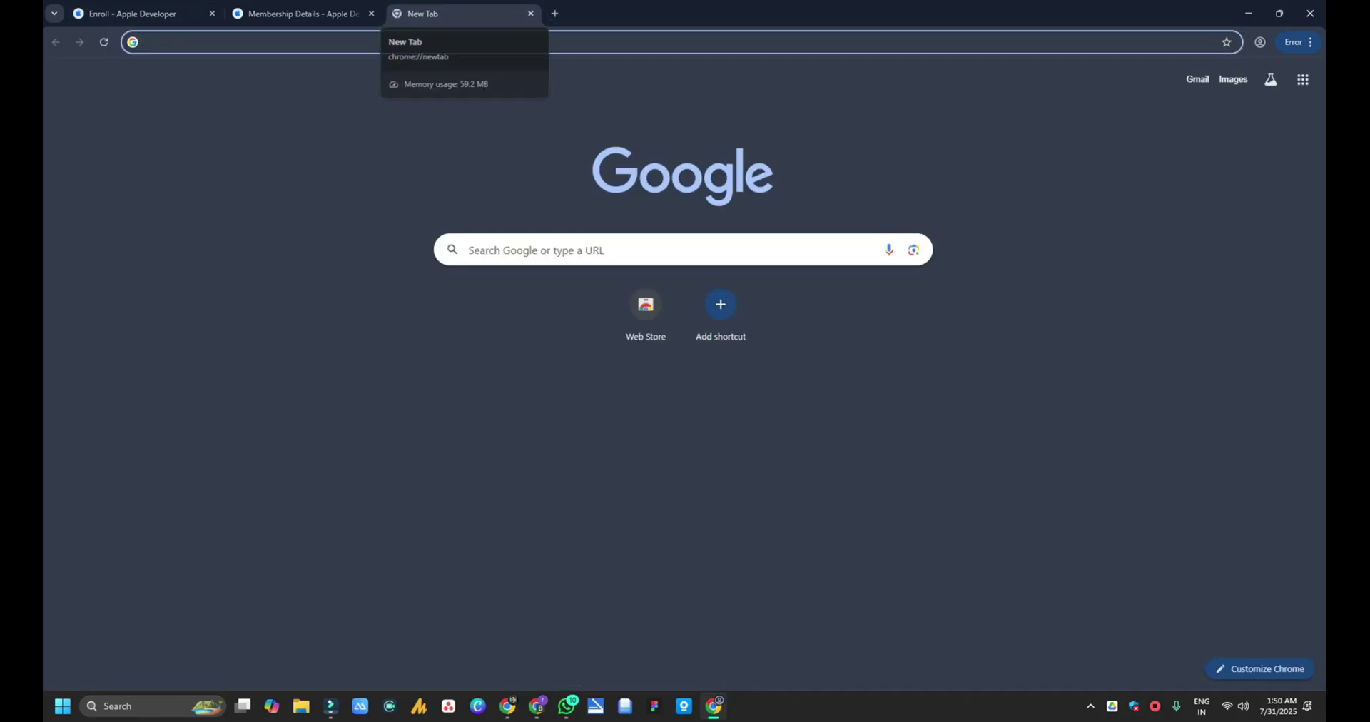
{"action": "key", "text": "Down"}
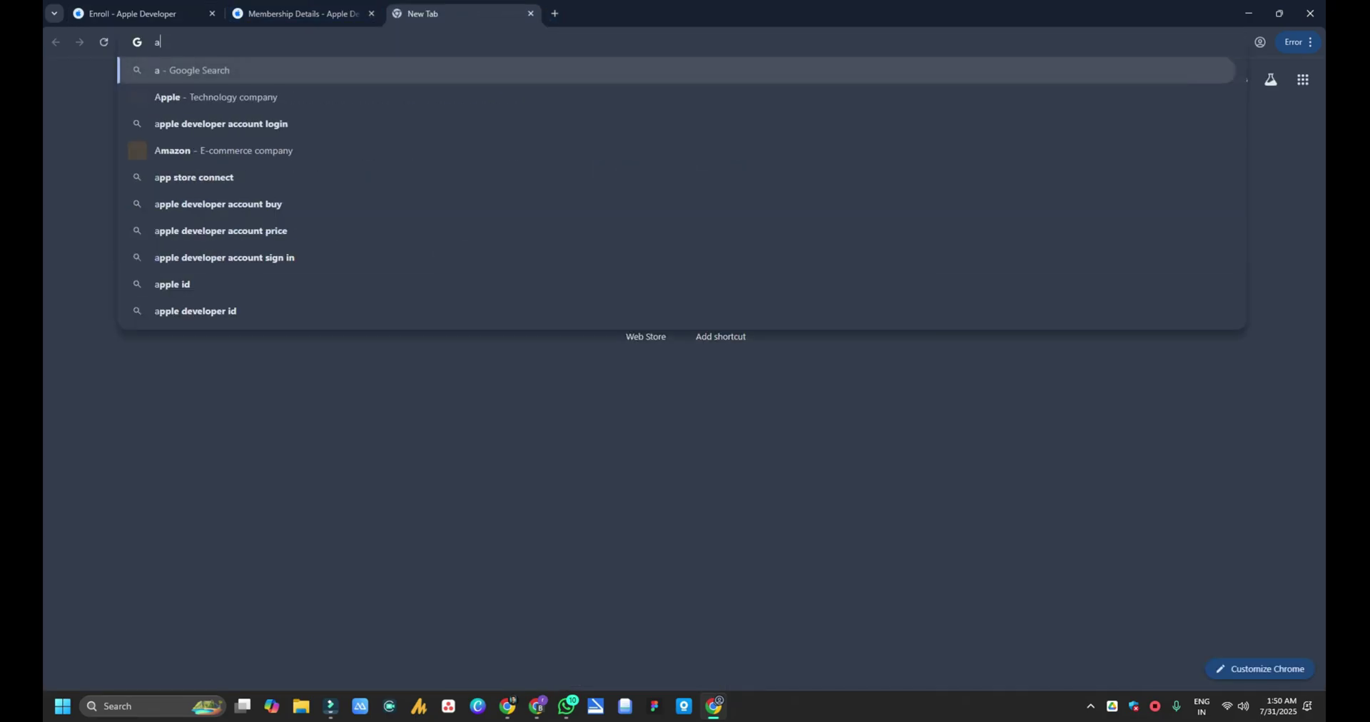
{"action": "key", "text": "Escape"}
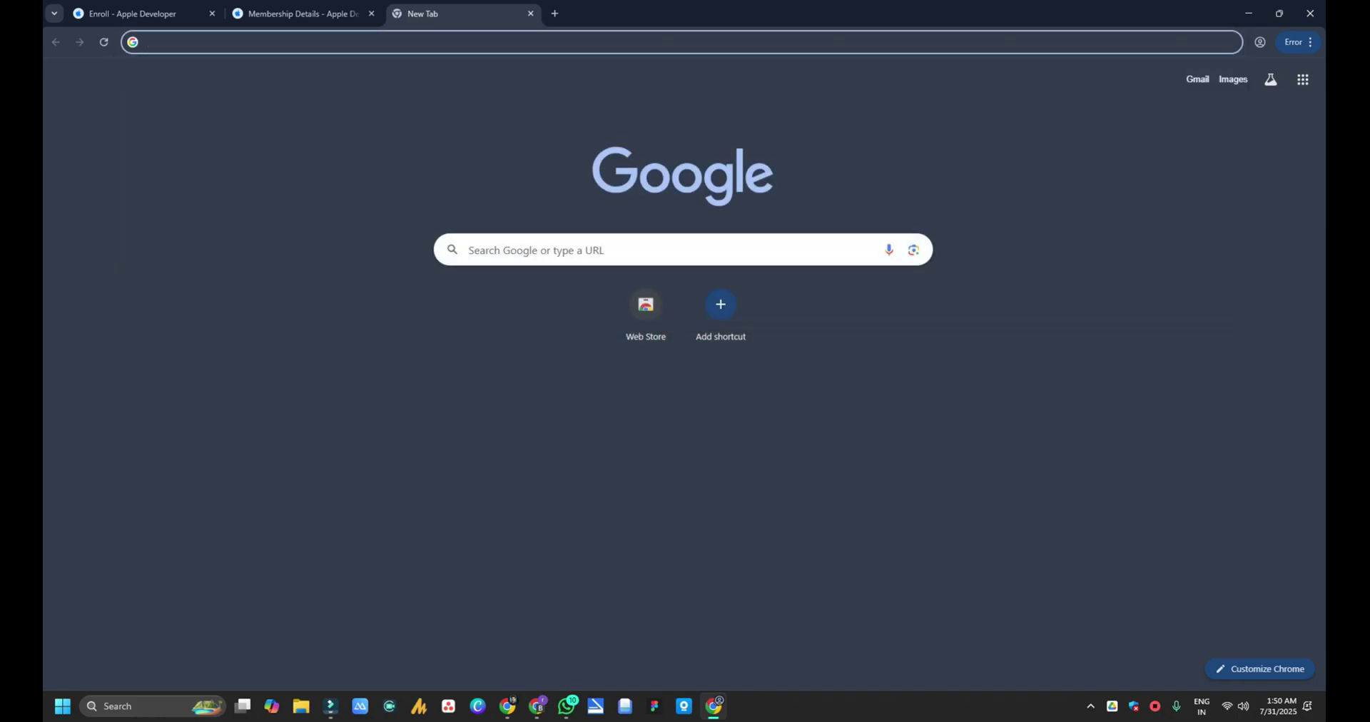
{"action": "type", "text": "https://appstoreconnect.apple.com/"}
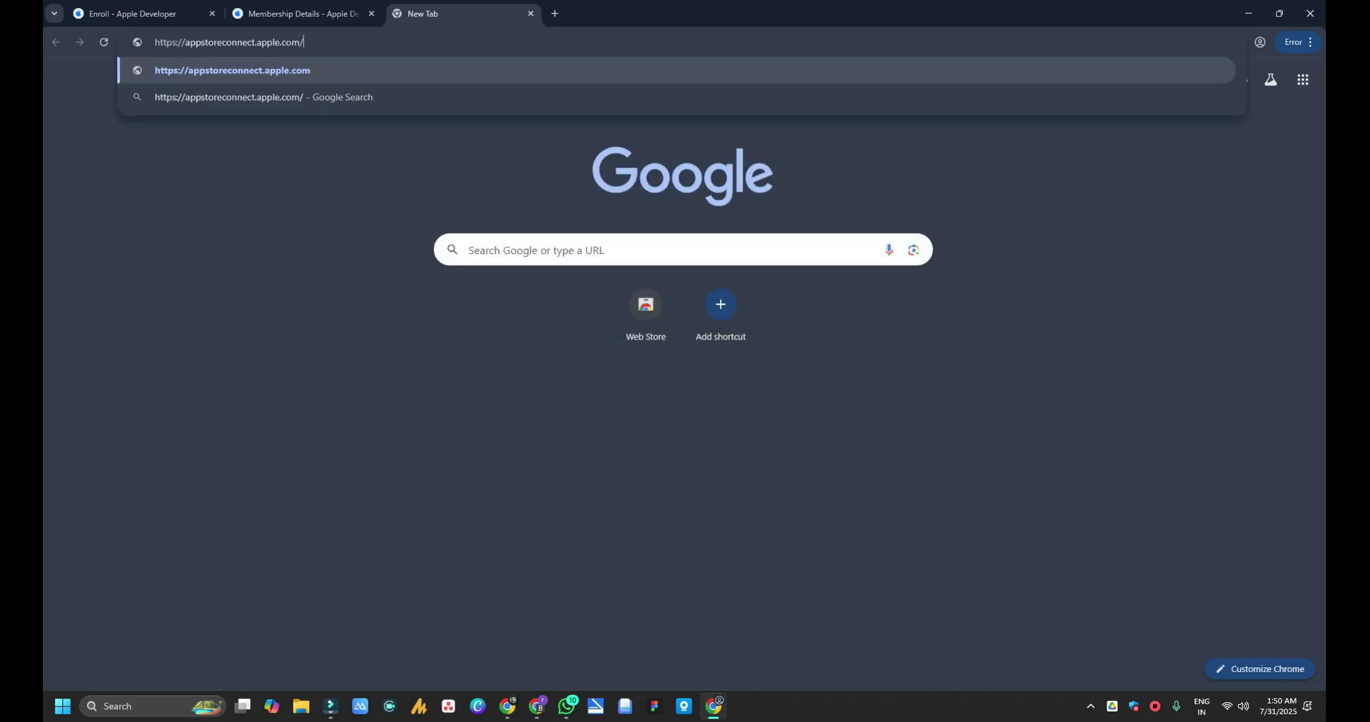